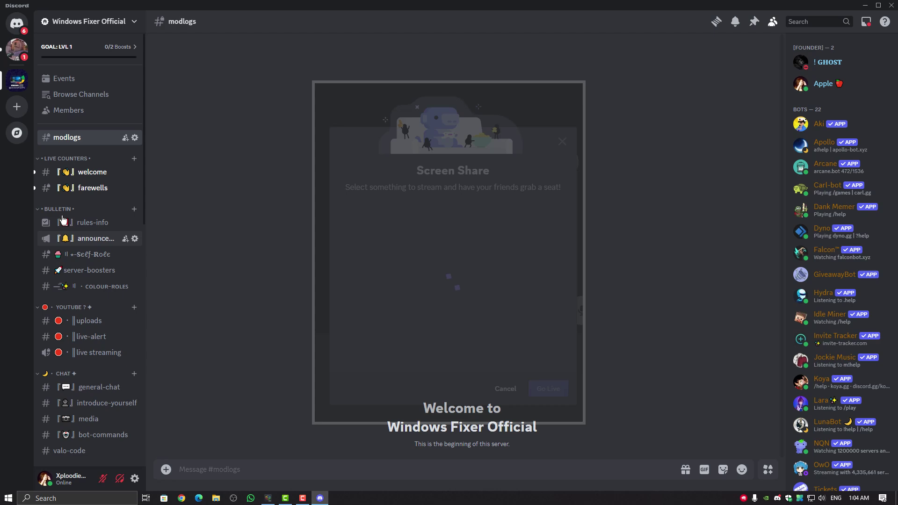
# Join the Music voice channel, open the Screen Share dialog to check whether it loads, and cancel it
pyautogui.scroll(-4, 80, 291)
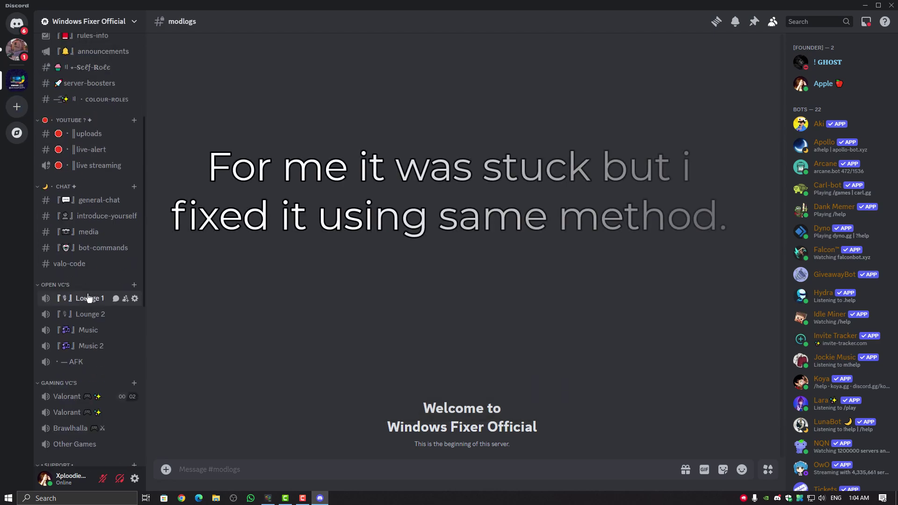
pyautogui.click(89, 330)
pyautogui.click(76, 455)
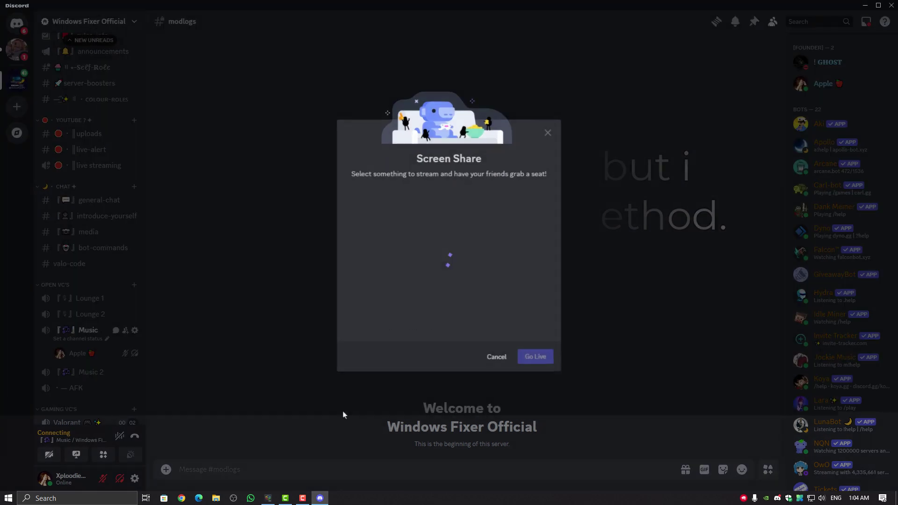
pyautogui.click(496, 357)
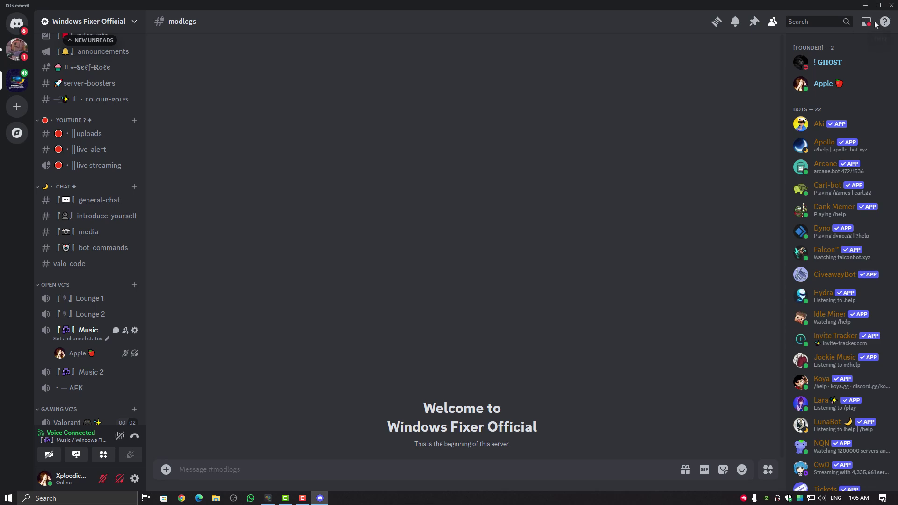
# Close the Discord window, quit its background process completely, and launch Discord from Windows search
pyautogui.click(892, 6)
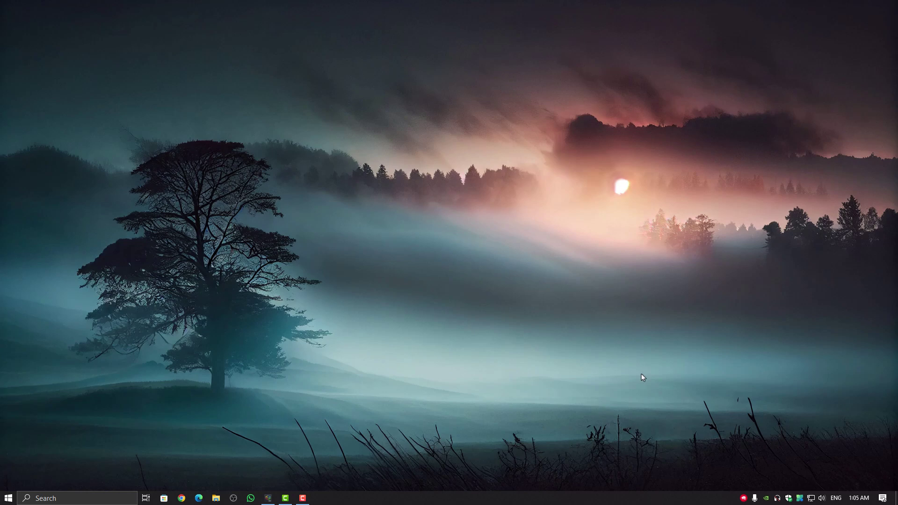
pyautogui.rightClick(777, 498)
pyautogui.click(815, 481)
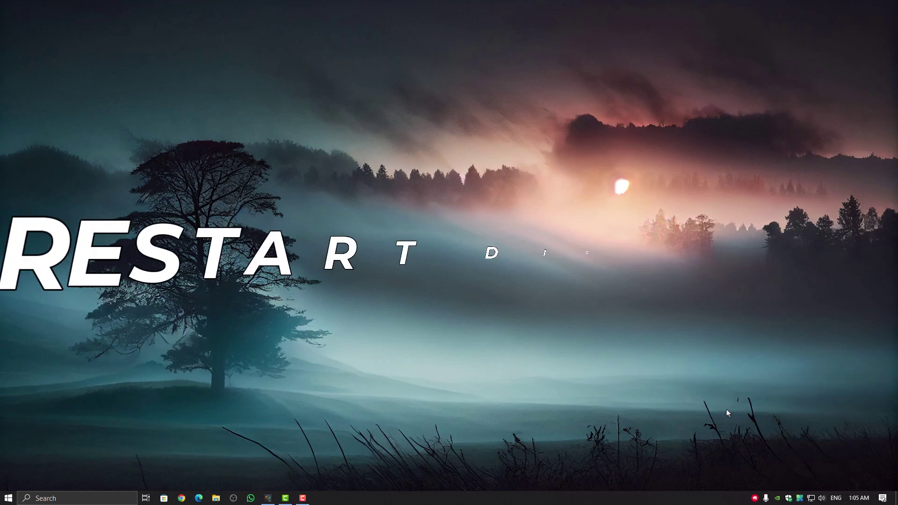
pyautogui.press('super')
pyautogui.write('discord')
pyautogui.press('Return')
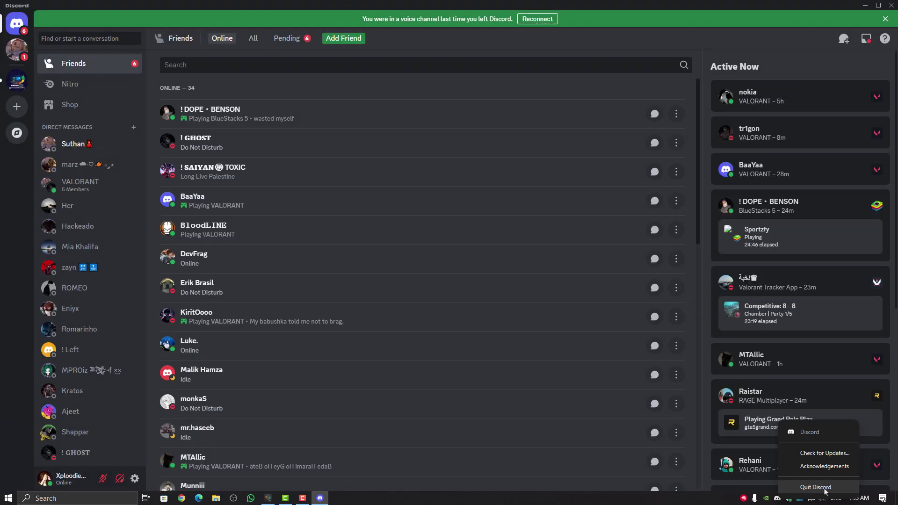
# Quit Discord once more from its background icon and relaunch it
pyautogui.click(816, 488)
pyautogui.press('super')
pyautogui.write('dis')
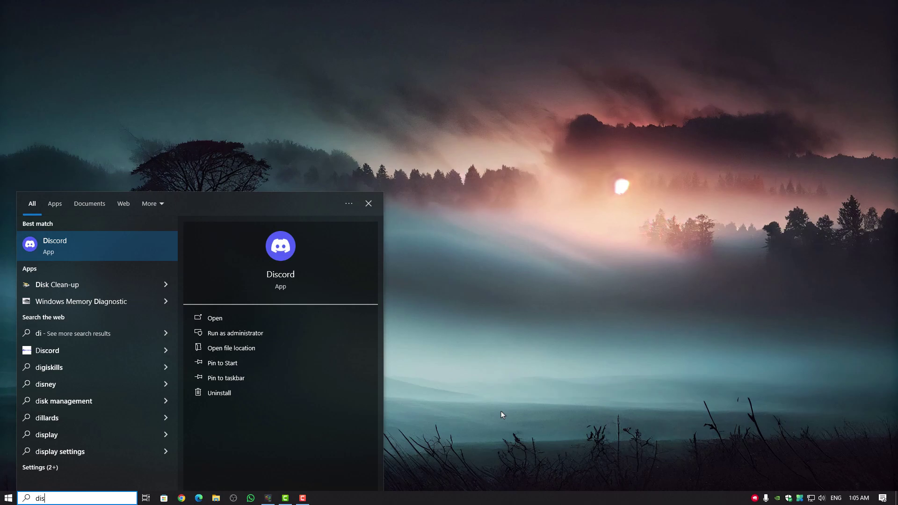
pyautogui.press('Return')
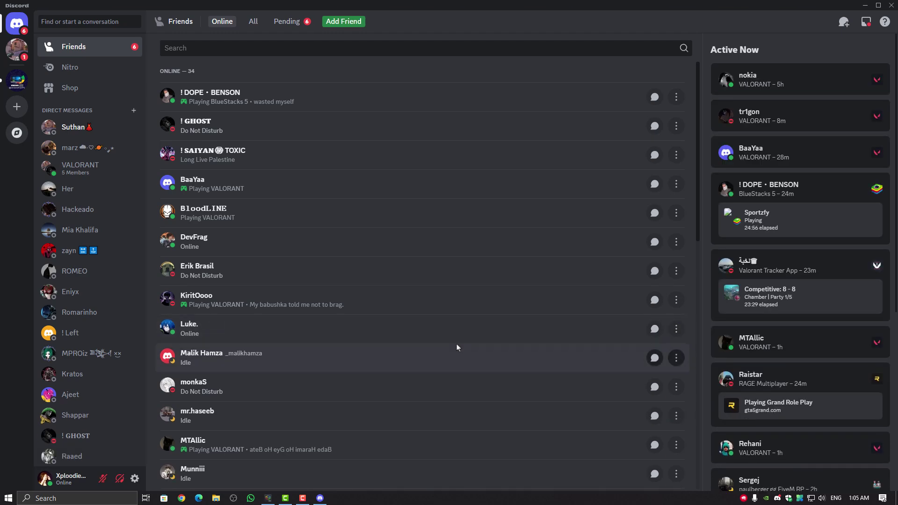
# Open the Windows Fixer Official server and bring its voice channels into view
pyautogui.scroll(-3, 457, 346)
pyautogui.scroll(3, 456, 348)
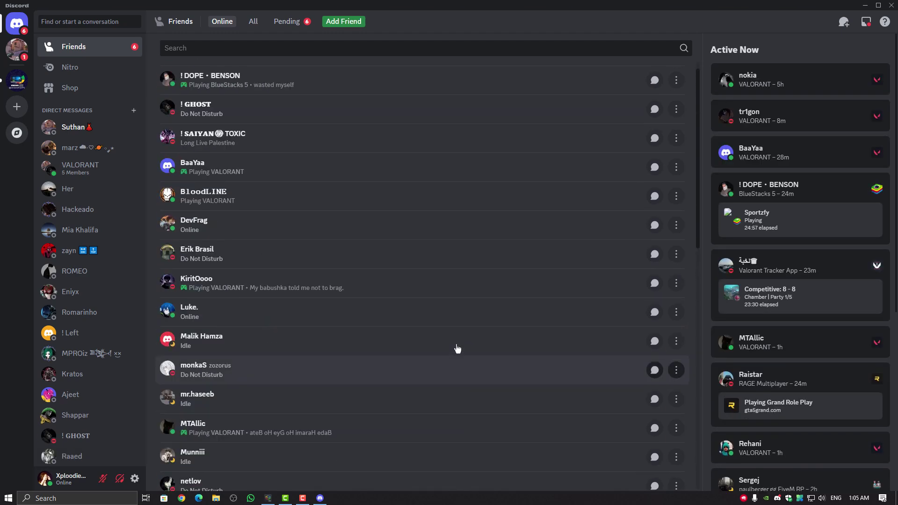
pyautogui.click(17, 80)
pyautogui.scroll(-5, 108, 286)
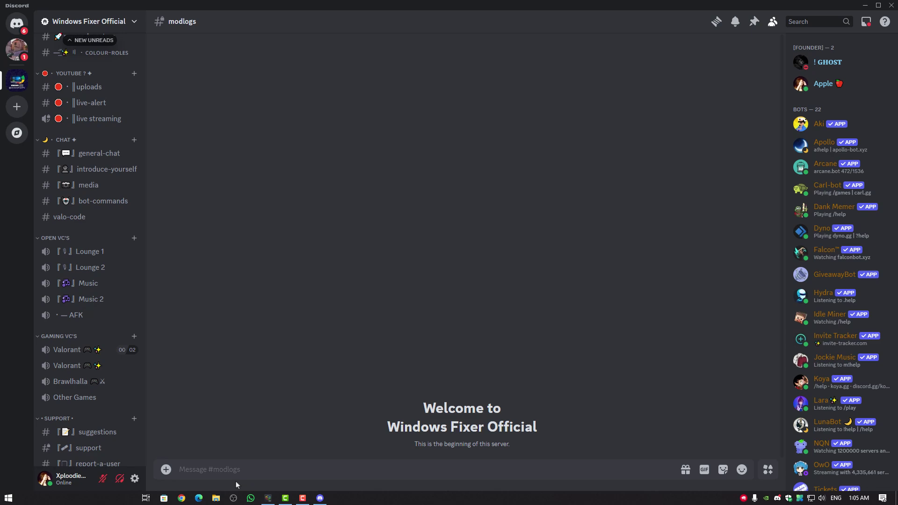
# Check the internet connection by loading google.com in the Floorp browser, close the browser, and view the Windows network status
pyautogui.press('super')
pyautogui.write('fl')
pyautogui.press('Return')
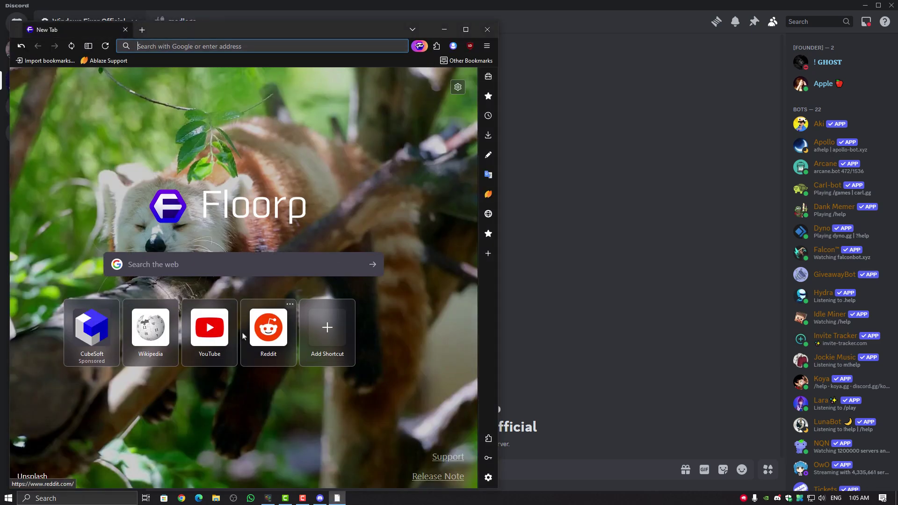
pyautogui.write('google.com')
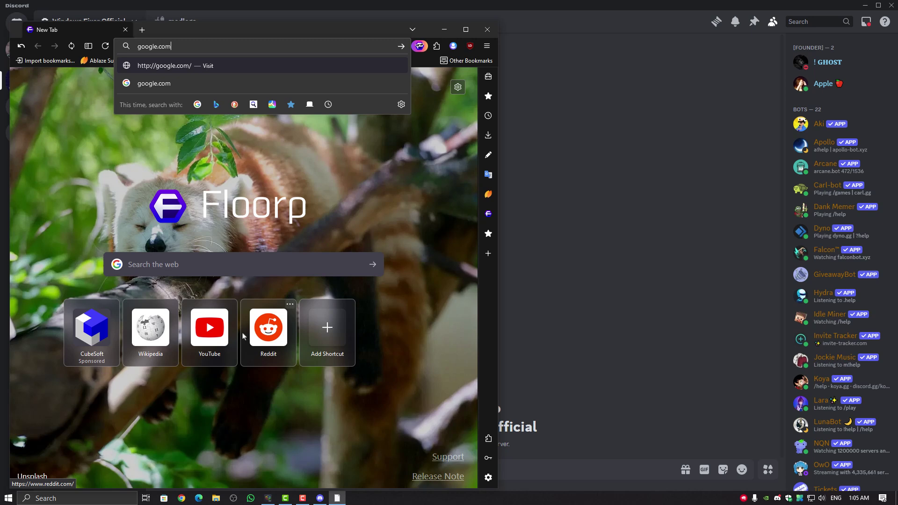
pyautogui.press('Return')
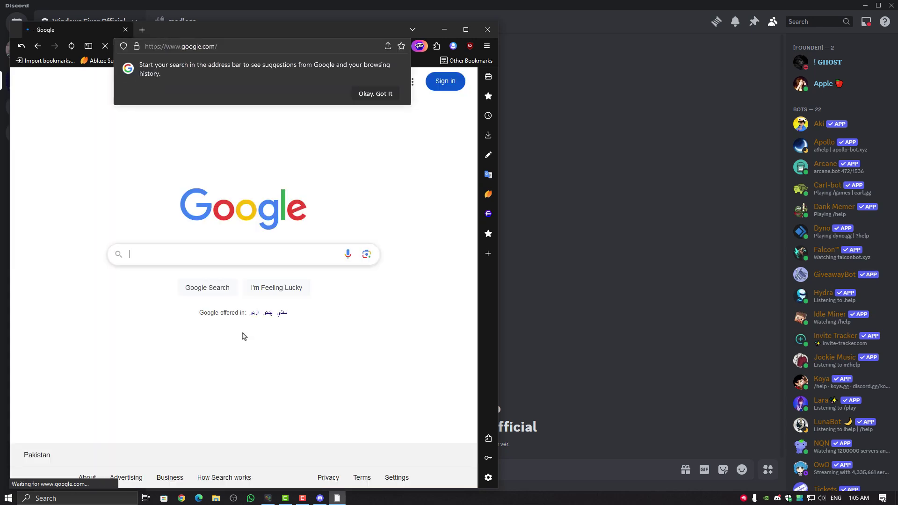
pyautogui.click(375, 94)
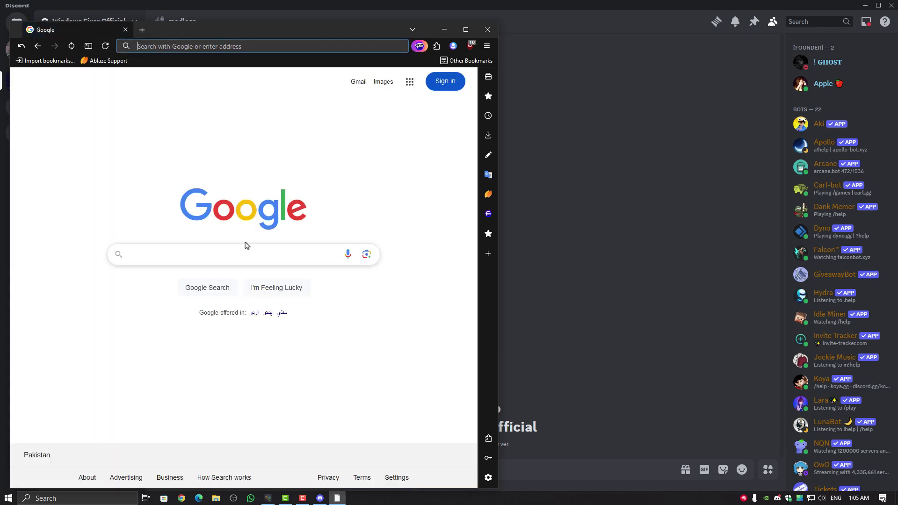
pyautogui.moveTo(281, 29); pyautogui.dragTo(365, 78)
pyautogui.click(571, 79)
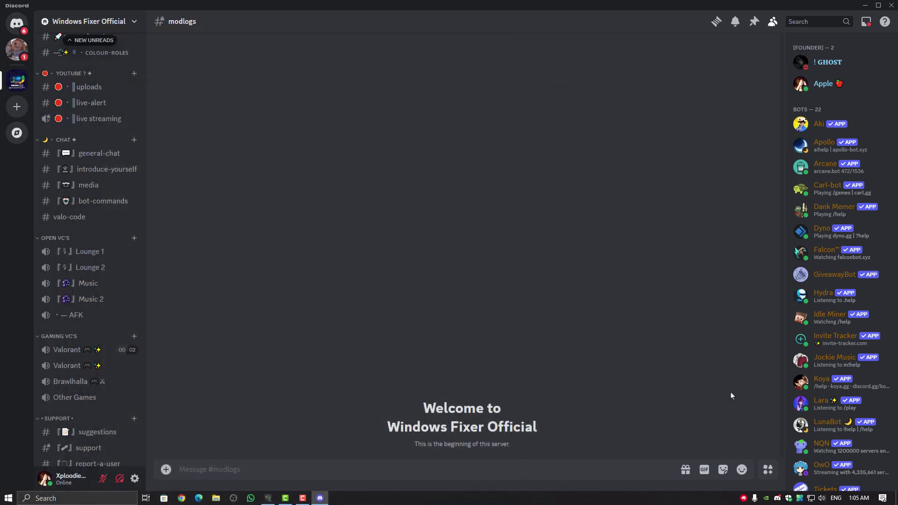
pyautogui.click(812, 499)
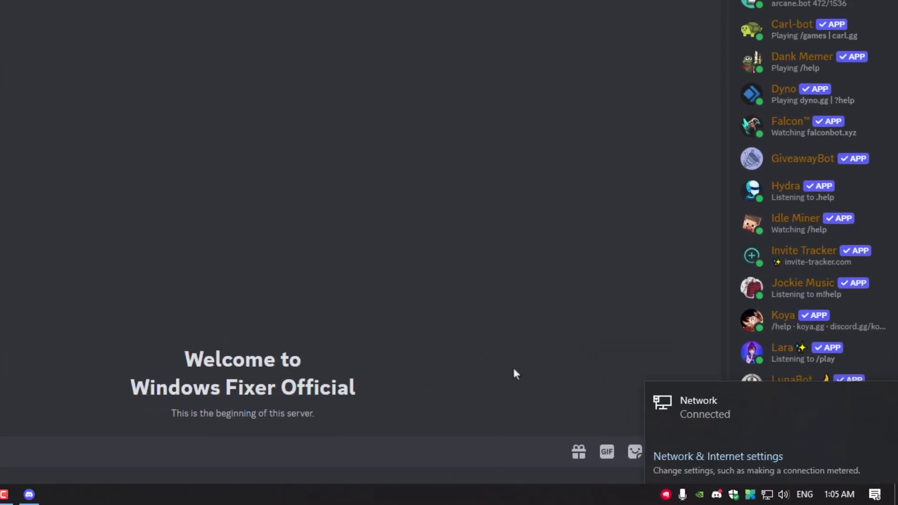
pyautogui.click(514, 370)
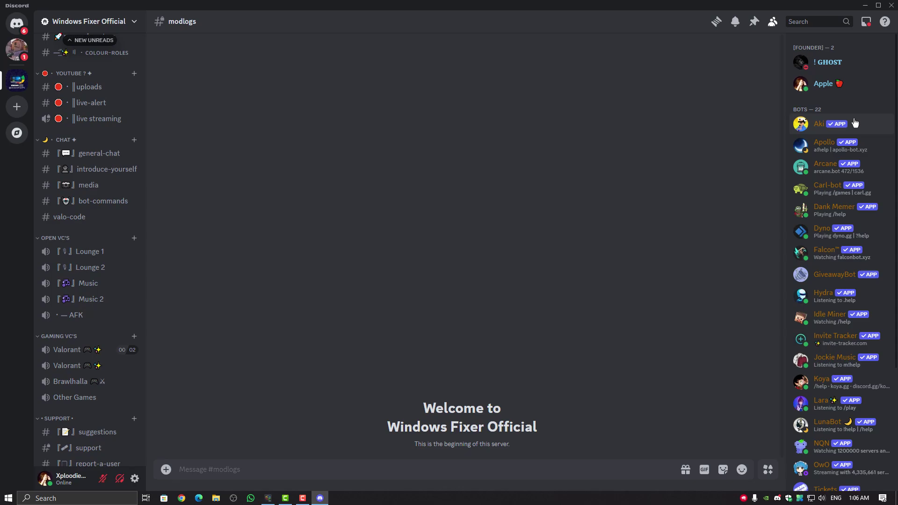
# Close and fully quit Discord, run it as administrator, and allow it to make changes to the device
pyautogui.click(891, 5)
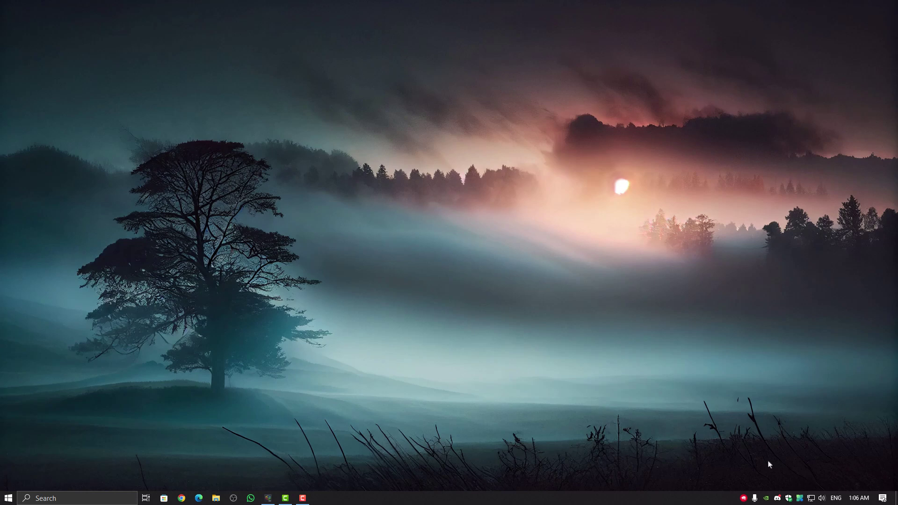
pyautogui.rightClick(777, 499)
pyautogui.click(790, 485)
pyautogui.press('super')
pyautogui.write('d')
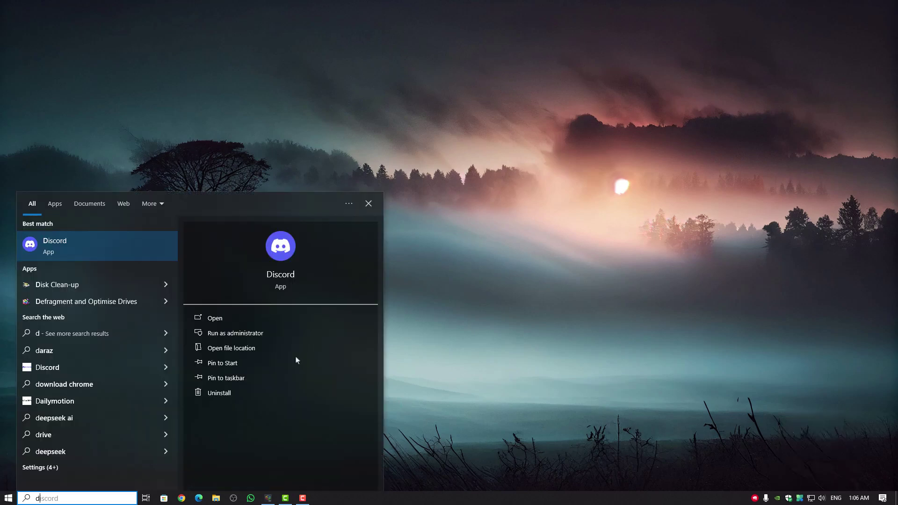
pyautogui.click(262, 339)
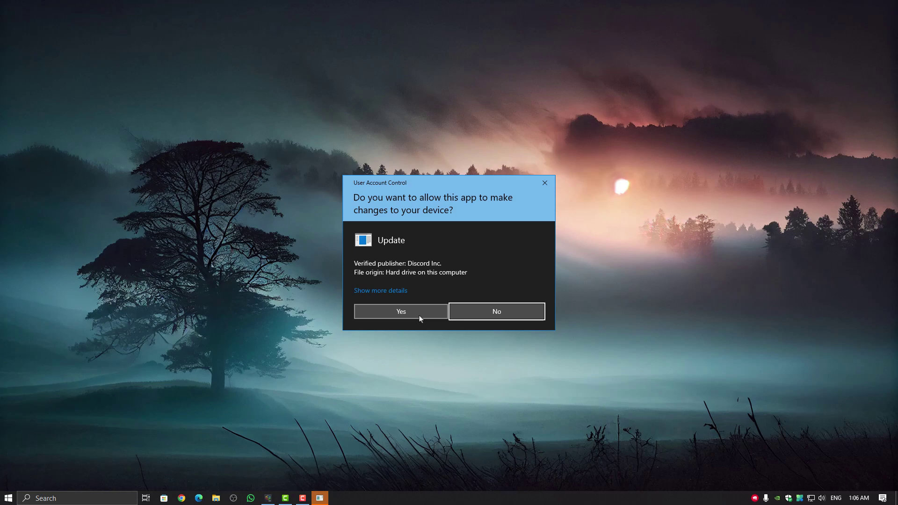
pyautogui.click(414, 313)
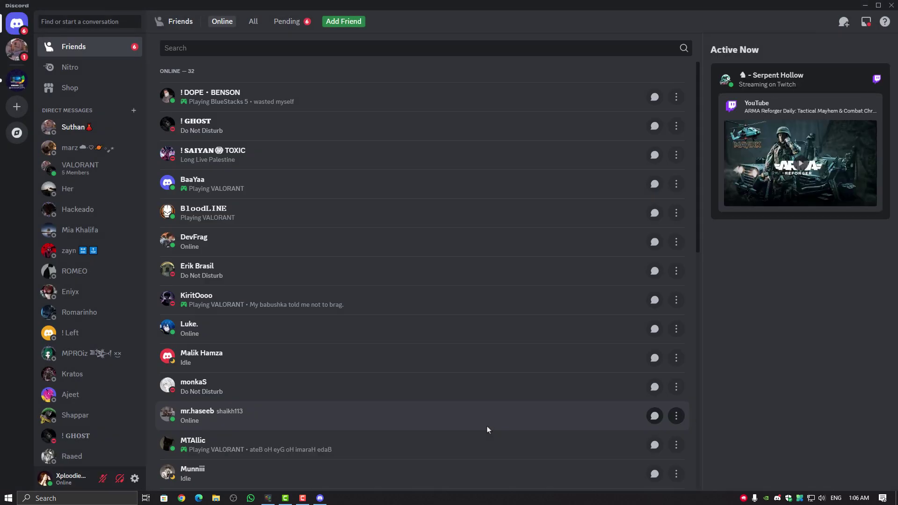
# Join the live streaming voice channel of the Windows Fixer Official server and go live sharing Screen 1
pyautogui.click(14, 83)
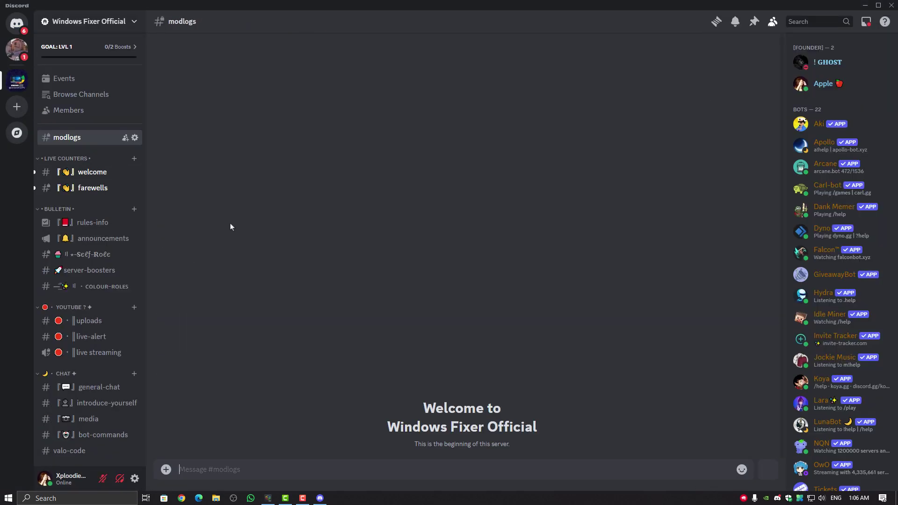
pyautogui.click(95, 354)
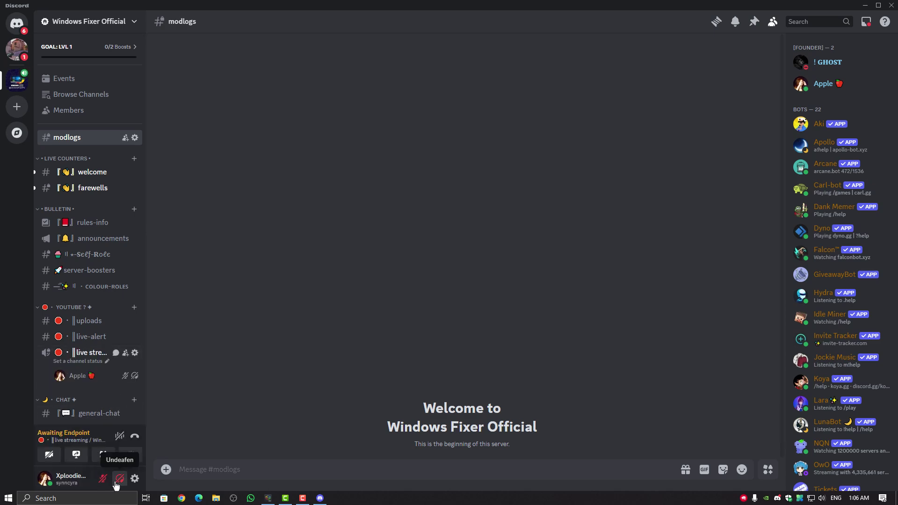
pyautogui.click(77, 457)
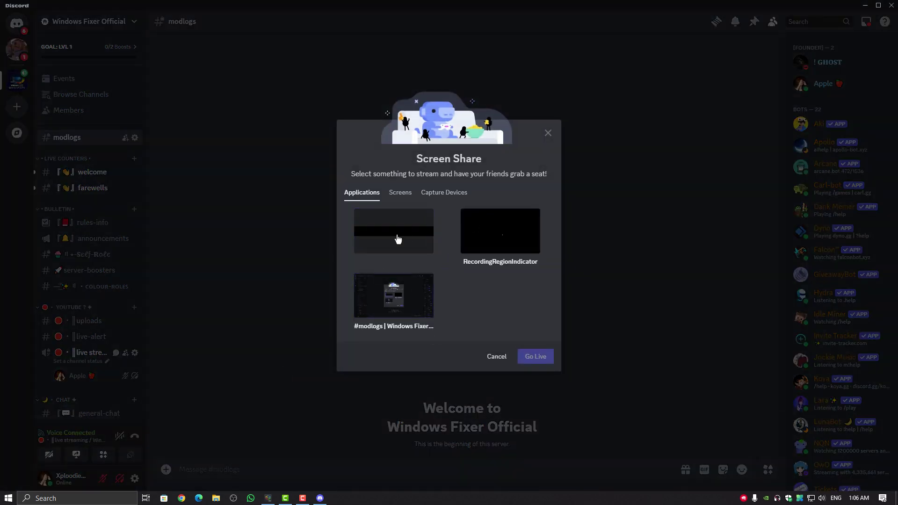
pyautogui.click(406, 196)
pyautogui.click(425, 251)
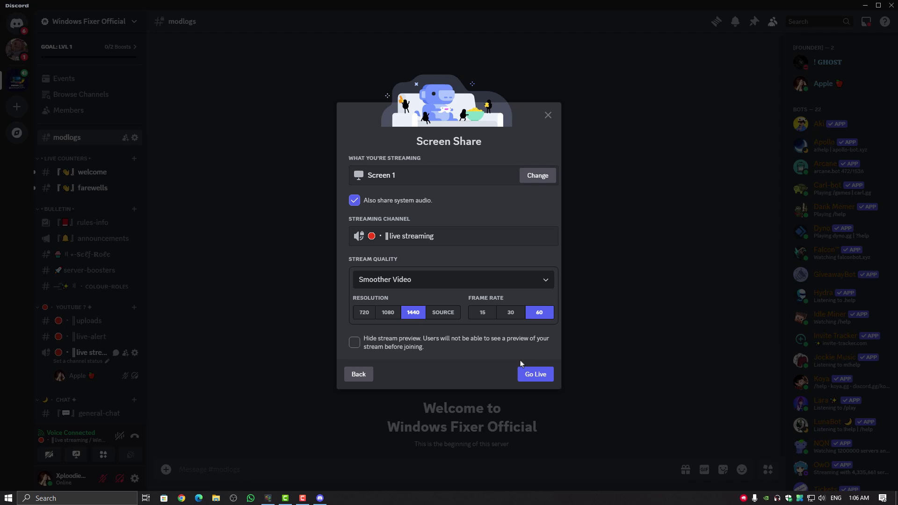
pyautogui.click(537, 373)
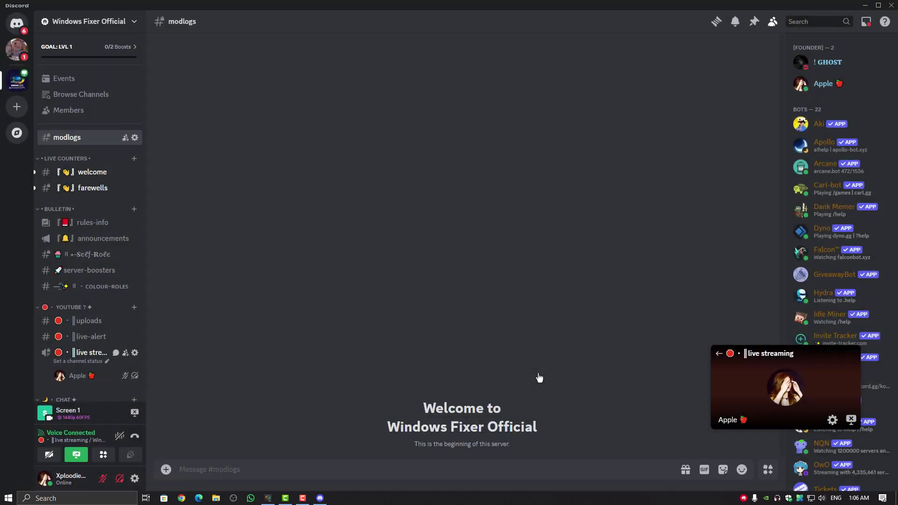
# Open Discord's Advanced settings to check the Hardware Acceleration option, and close the Discord window
pyautogui.click(134, 478)
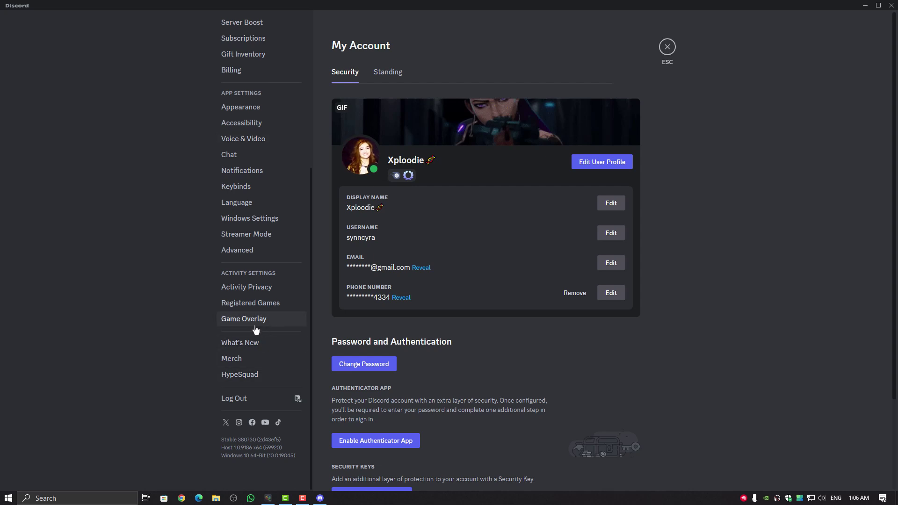
pyautogui.click(263, 257)
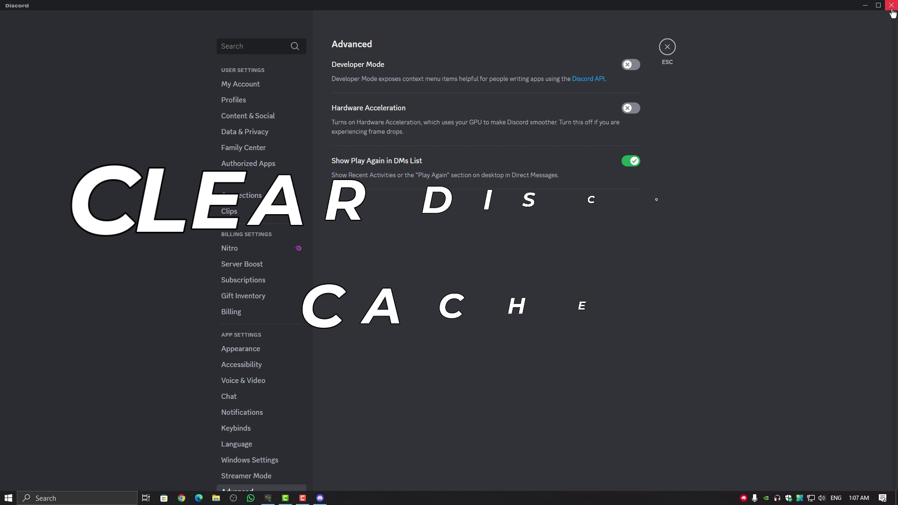
pyautogui.click(892, 7)
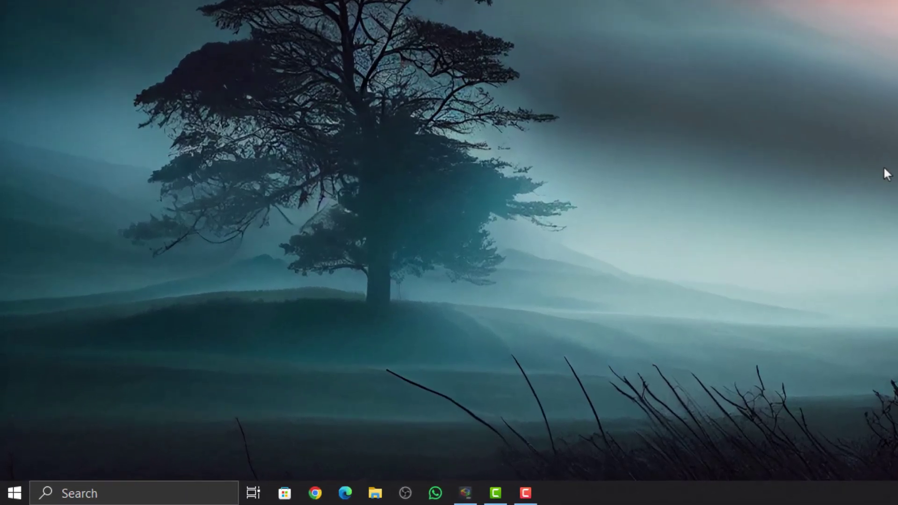
# Open the %appdata% location with the Run dialog and go into its discord folder
pyautogui.press('super+r')
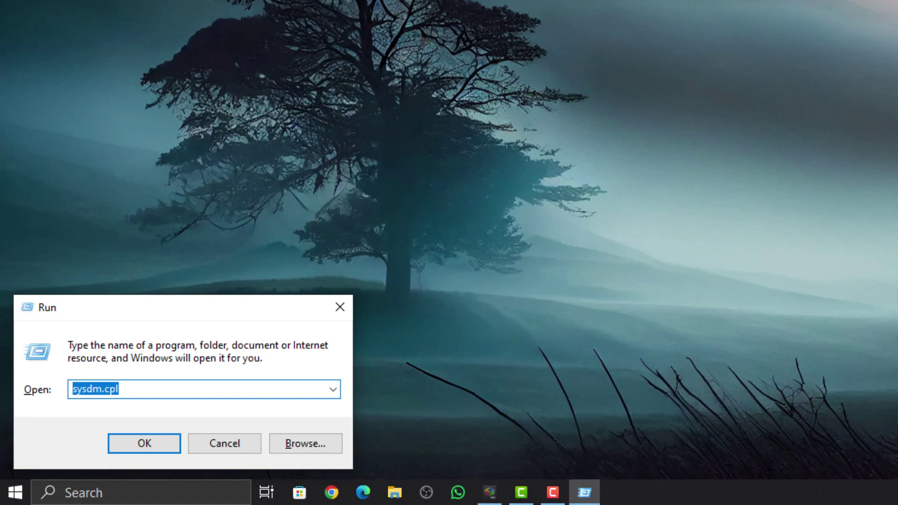
pyautogui.write('%appdata%')
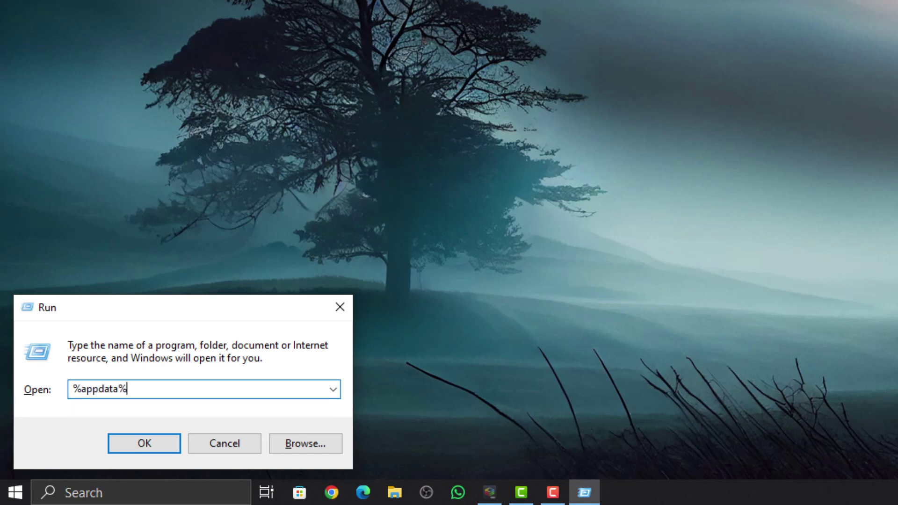
pyautogui.press('Return')
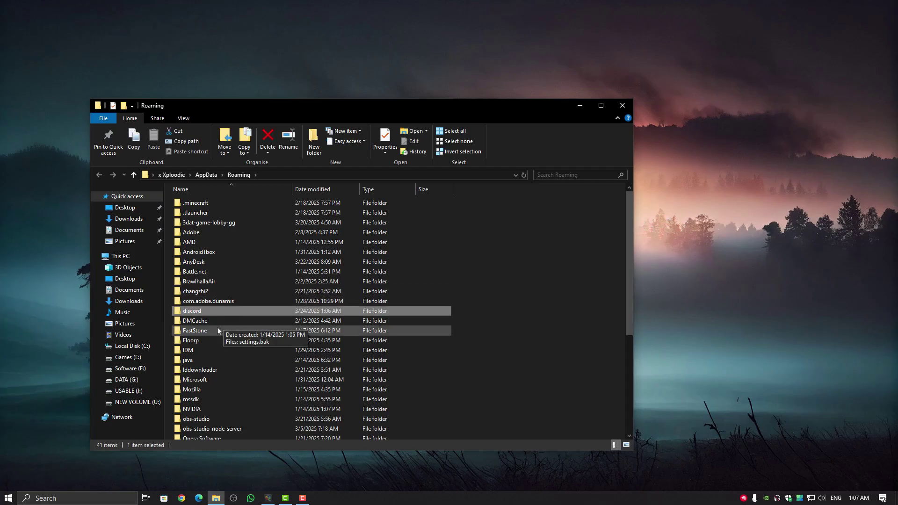
pyautogui.click(197, 312)
pyautogui.doubleClick(197, 312)
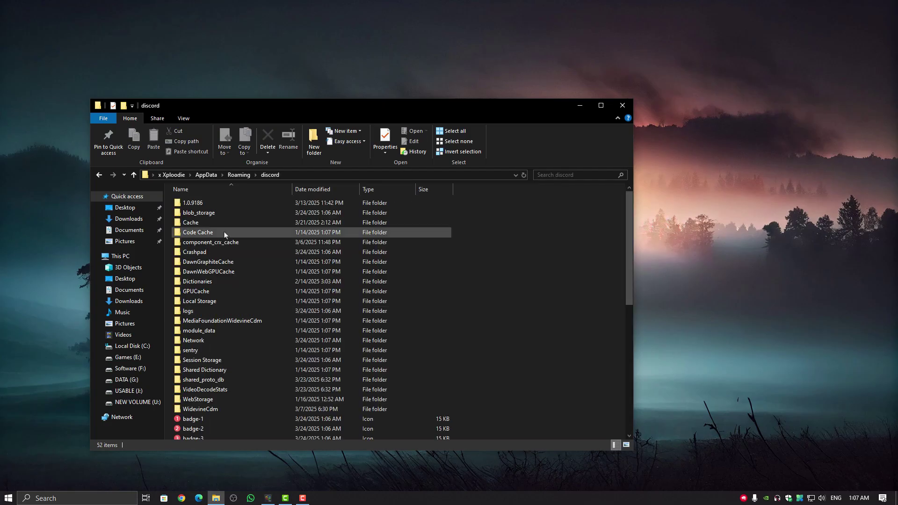
# Permanently delete the Cache_Data folder inside Discord's Cache folder and confirm the deletion
pyautogui.doubleClick(197, 223)
pyautogui.doubleClick(231, 201)
pyautogui.hotkey('alt', 'Left')
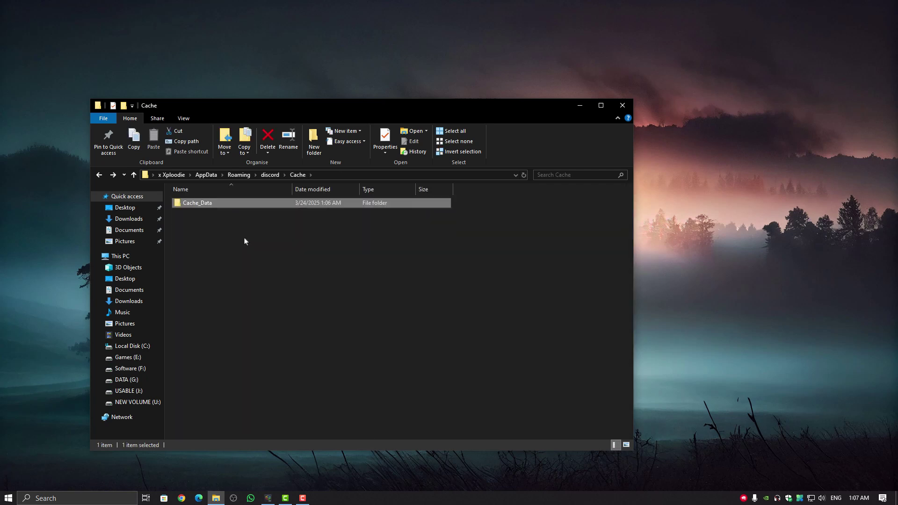
pyautogui.hotkey('shift', 'Delete')
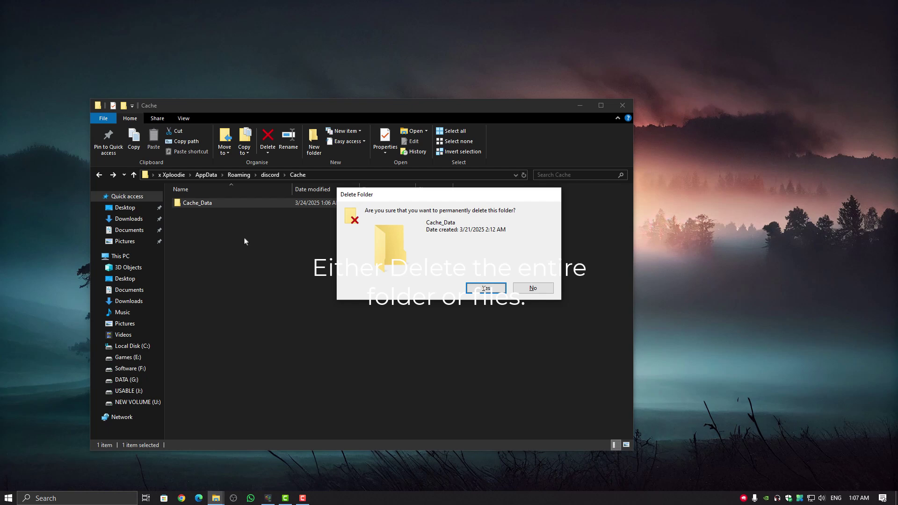
pyautogui.press('Return')
# Quit Discord from the background and retry the Cache_Data deletion, closing the File Explorer window when done
pyautogui.rightClick(766, 499)
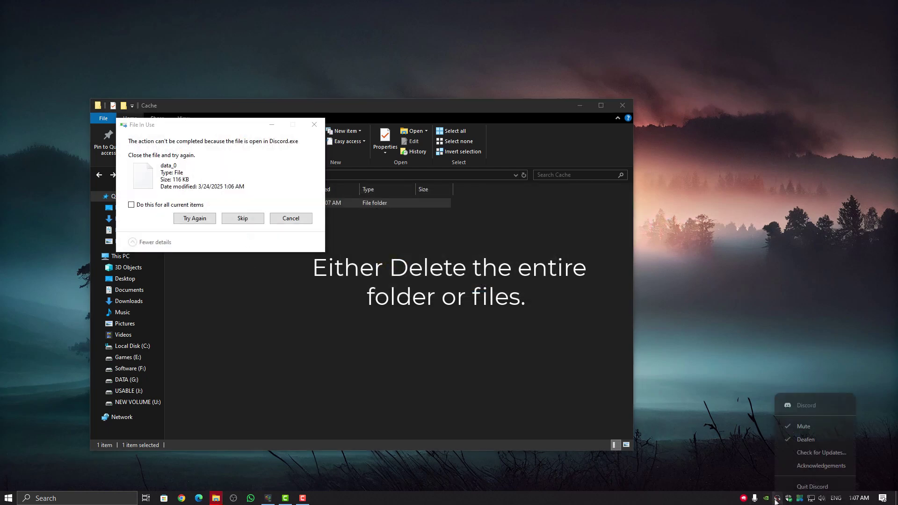
pyautogui.click(795, 484)
pyautogui.click(195, 218)
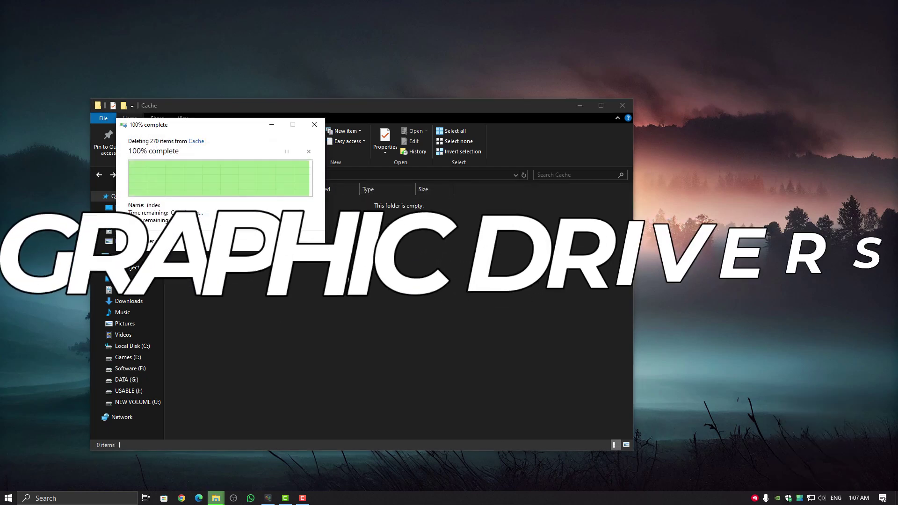
pyautogui.click(622, 106)
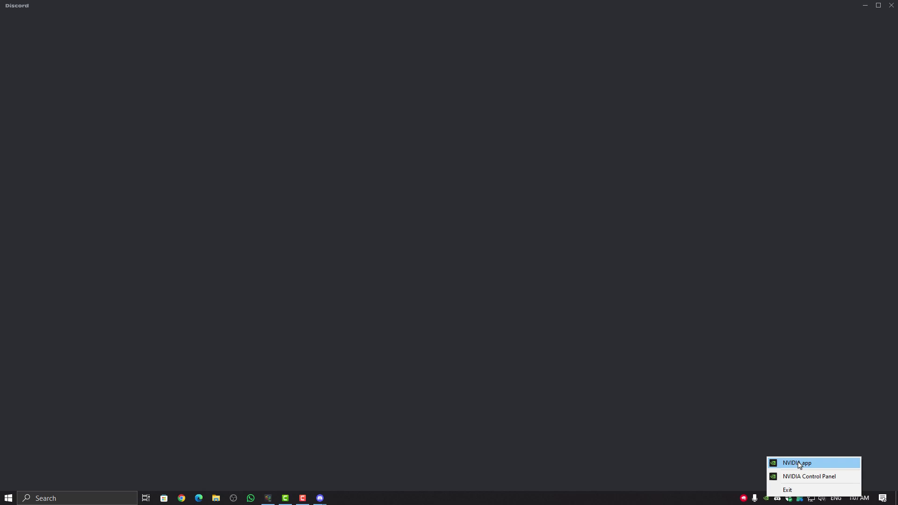
# Check the graphics driver's update status on the Drivers page of the NVIDIA app and close the app
pyautogui.click(799, 462)
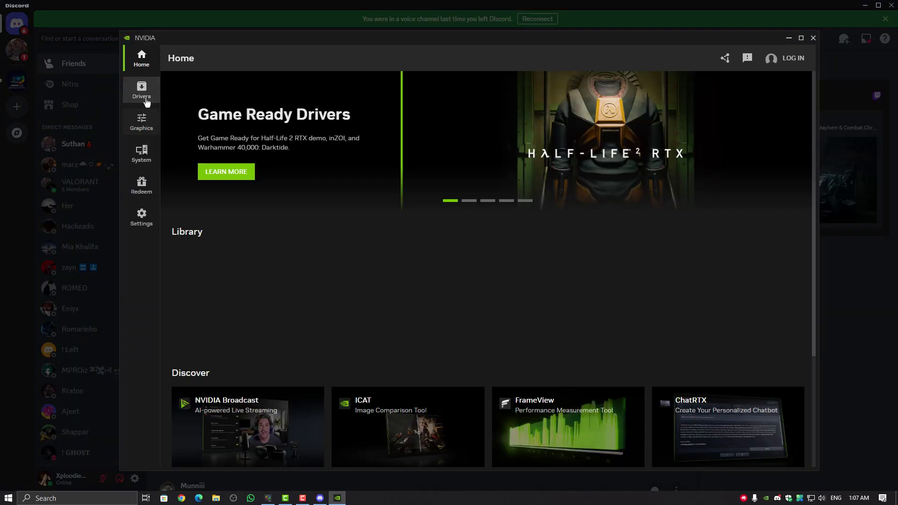
pyautogui.click(147, 102)
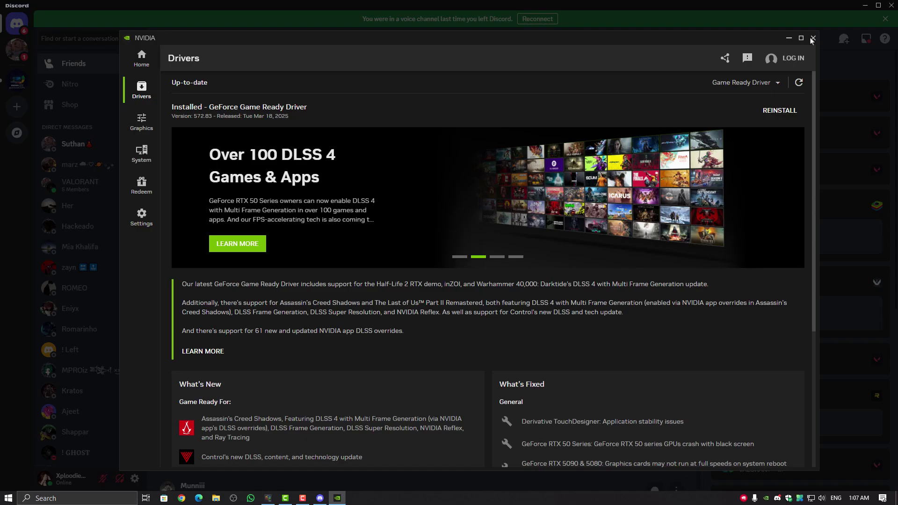
pyautogui.click(811, 41)
# Open the Windows Fixer Official server in Discord
pyautogui.click(414, 333)
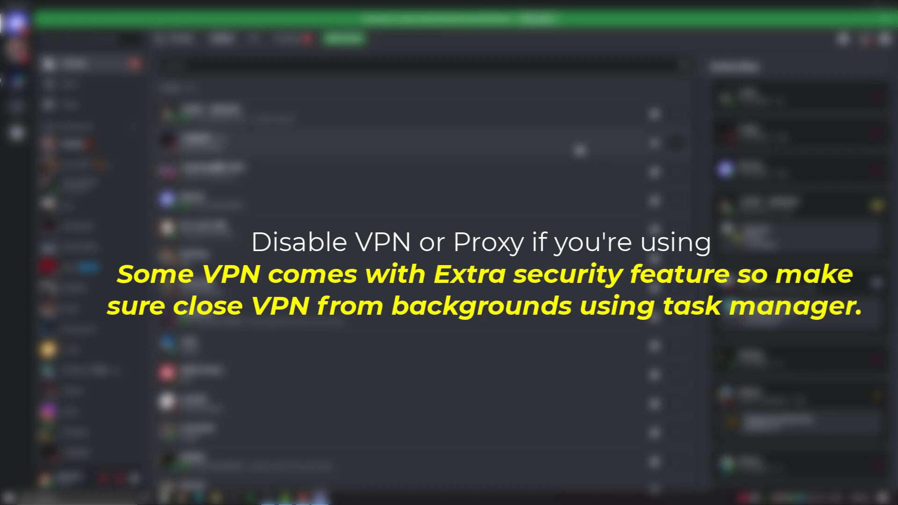
pyautogui.click(16, 81)
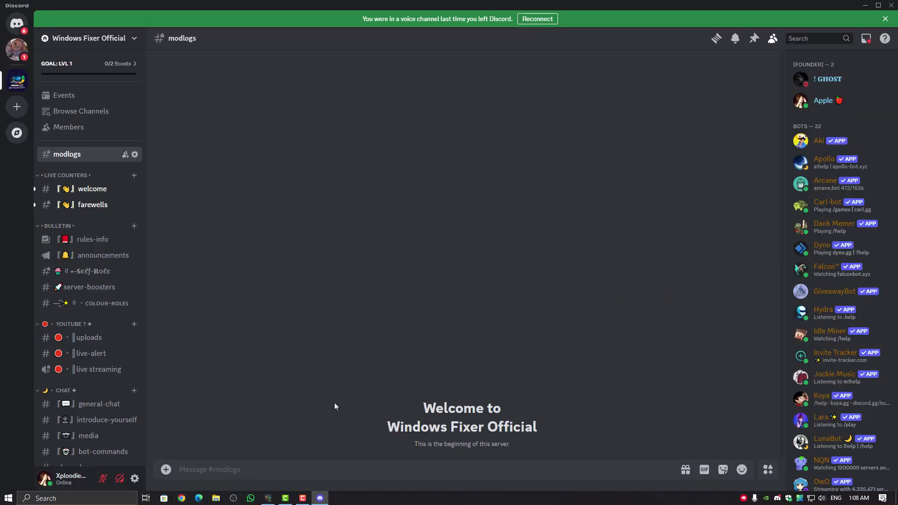
# Launch the Floorp browser and go to discordstatus.com
pyautogui.press('super')
pyautogui.write('floorp')
pyautogui.press('Return')
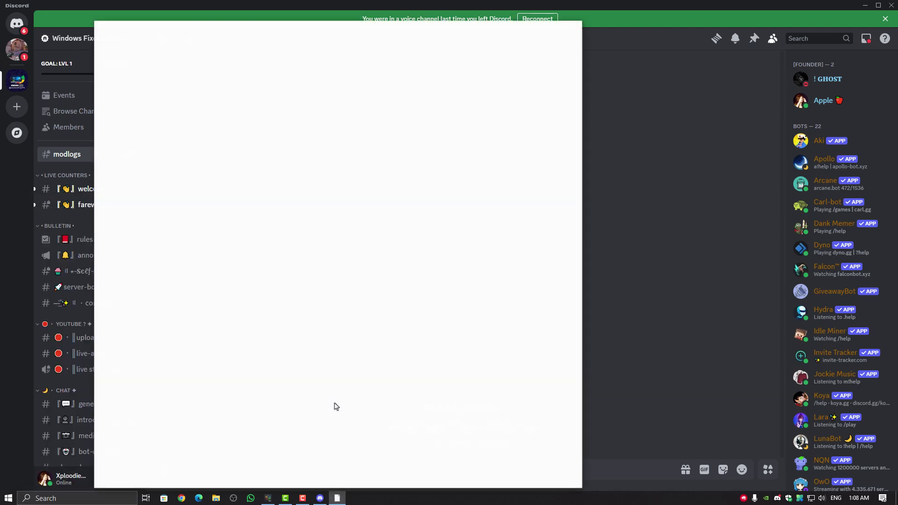
pyautogui.click(367, 43)
pyautogui.write('d')
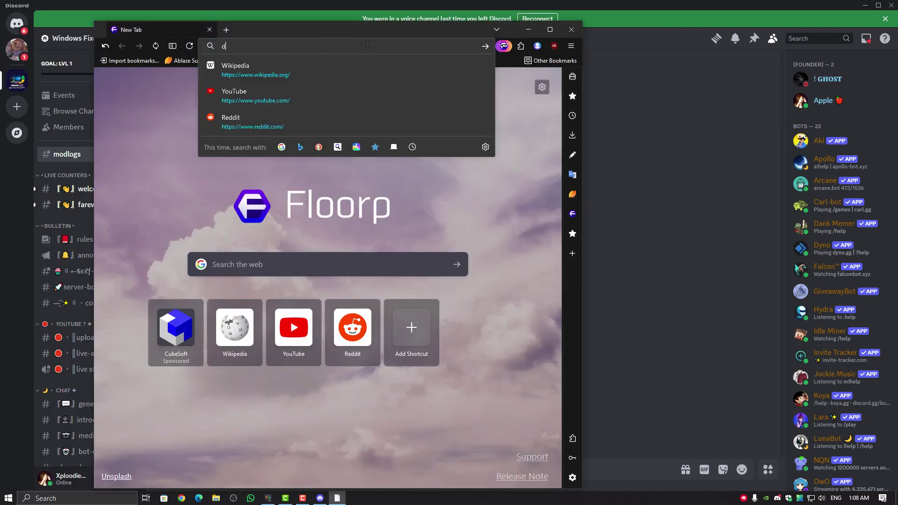
pyautogui.write('iscordstatus.com')
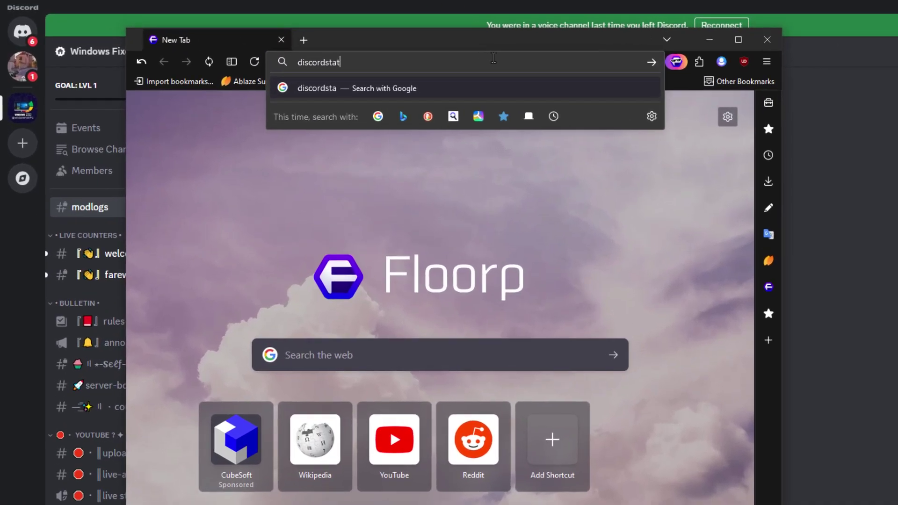
pyautogui.press('Return')
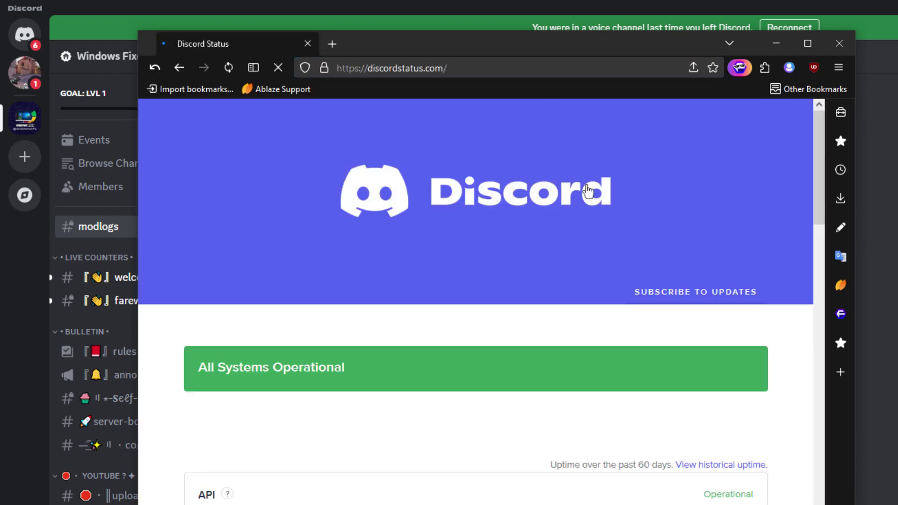
# Review the overall system status and the individual service statuses on the Discord Status page, and close the browser
pyautogui.scroll(-5, 579, 292)
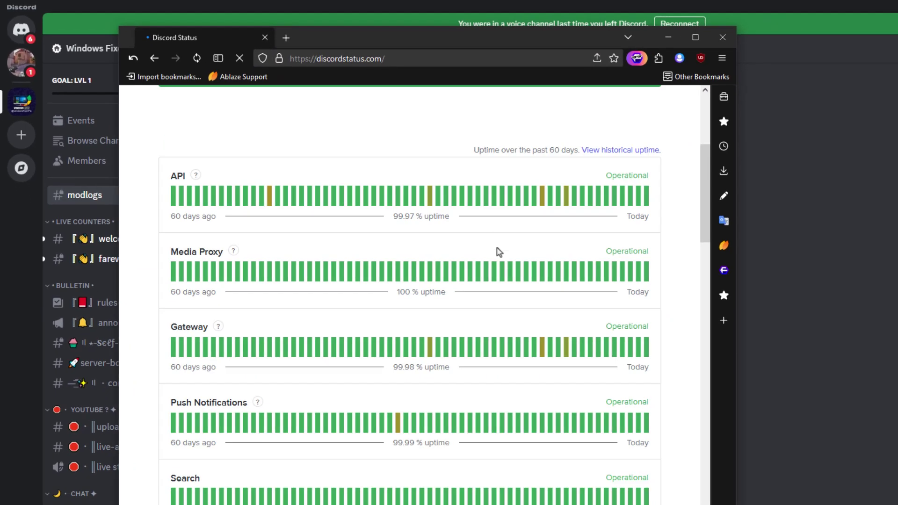
pyautogui.scroll(5, 498, 252)
pyautogui.scroll(-2, 649, 244)
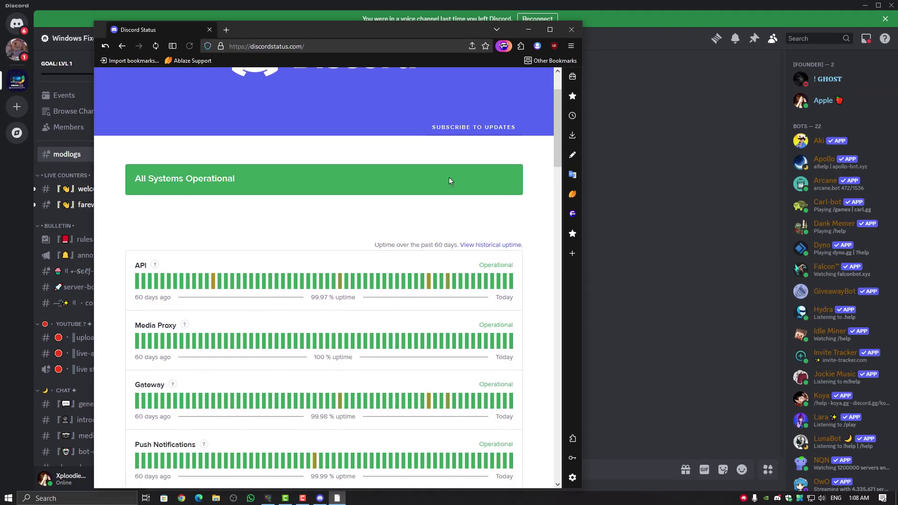
pyautogui.moveTo(236, 176); pyautogui.dragTo(108, 186)
pyautogui.click(108, 187)
pyautogui.moveTo(362, 35); pyautogui.dragTo(368, 97)
pyautogui.click(579, 96)
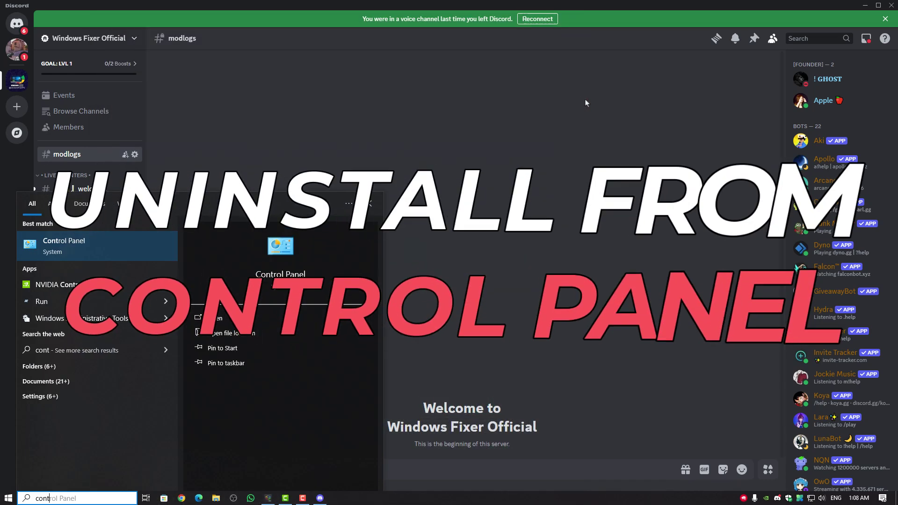
# Find Discord under Programs and Features in Control Panel, show its Uninstall option, and close the window without uninstalling
pyautogui.press('Return')
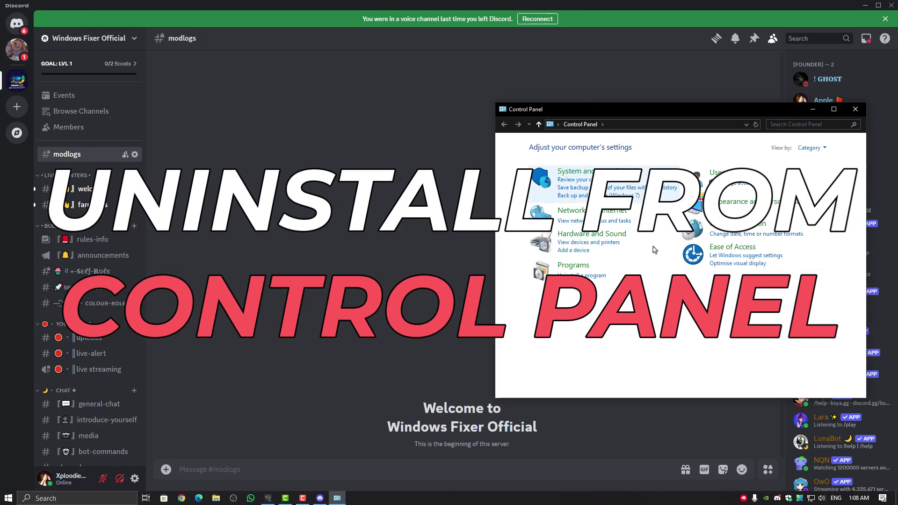
pyautogui.click(588, 276)
pyautogui.click(624, 244)
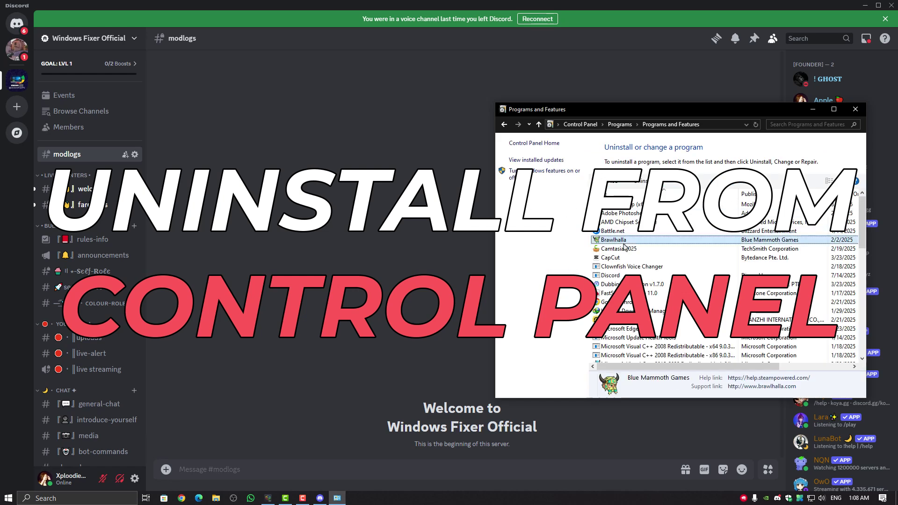
pyautogui.click(610, 276)
pyautogui.click(616, 284)
pyautogui.rightClick(612, 278)
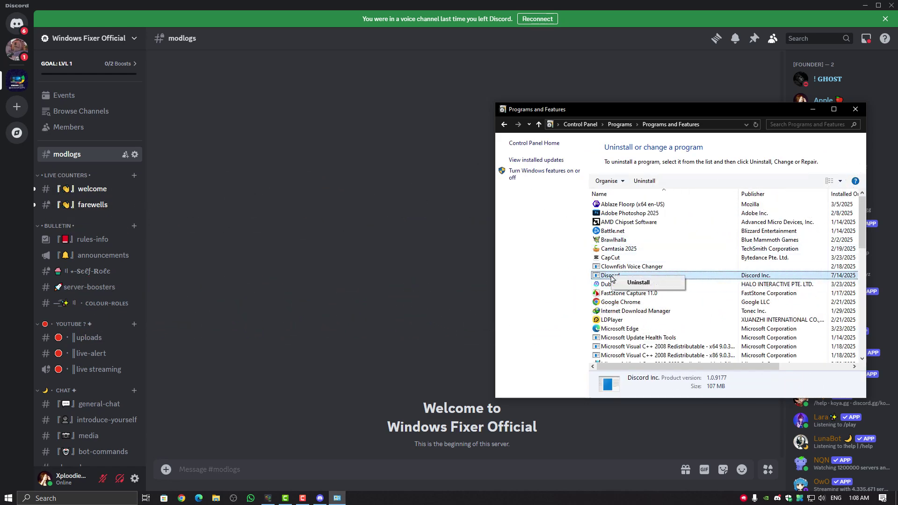
pyautogui.click(854, 112)
# Launch the Floorp browser again and search the web for "discord"
pyautogui.press('super')
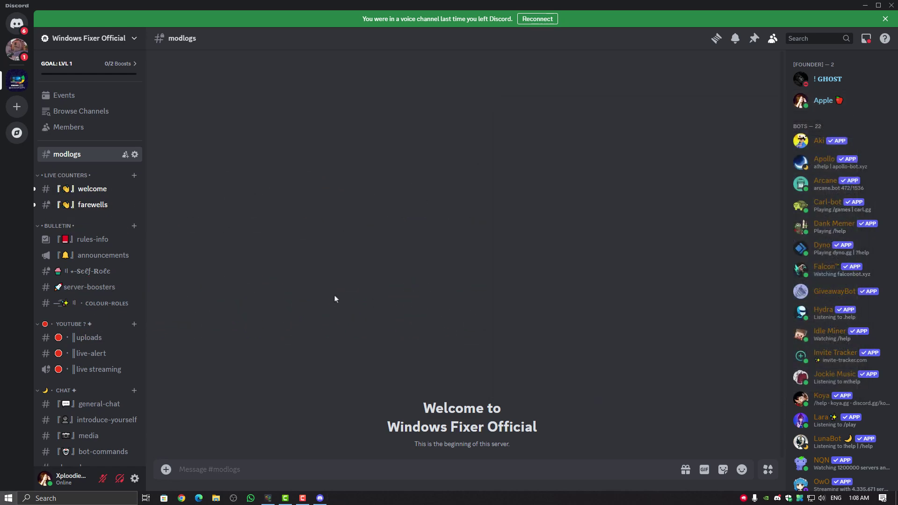
pyautogui.write('flra')
pyautogui.press('Return')
pyautogui.click(411, 47)
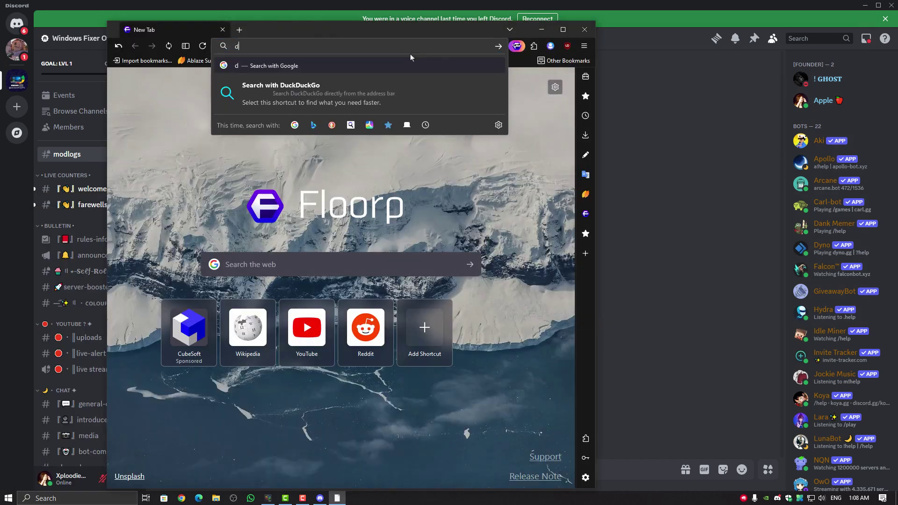
pyautogui.write('discord')
pyautogui.press('Return')
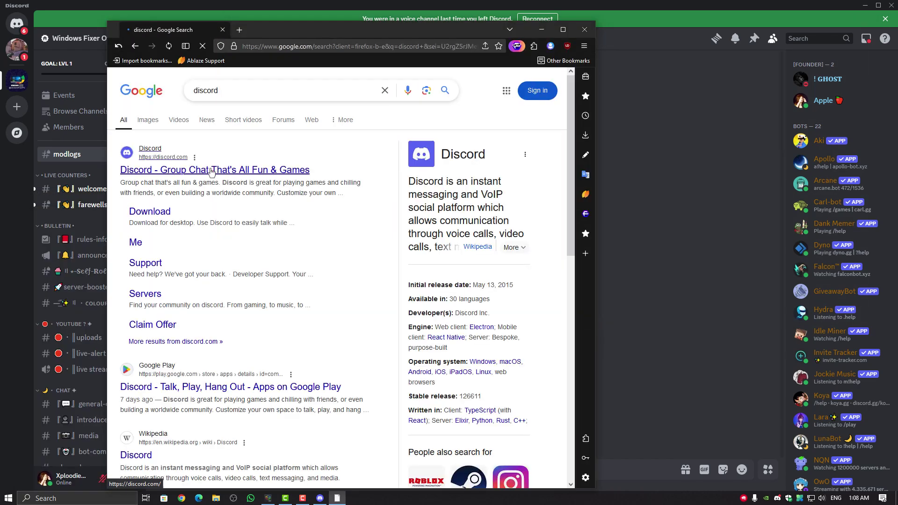
# Open the official discord.com site, locate the Download for Windows option, and close the browser
pyautogui.click(211, 170)
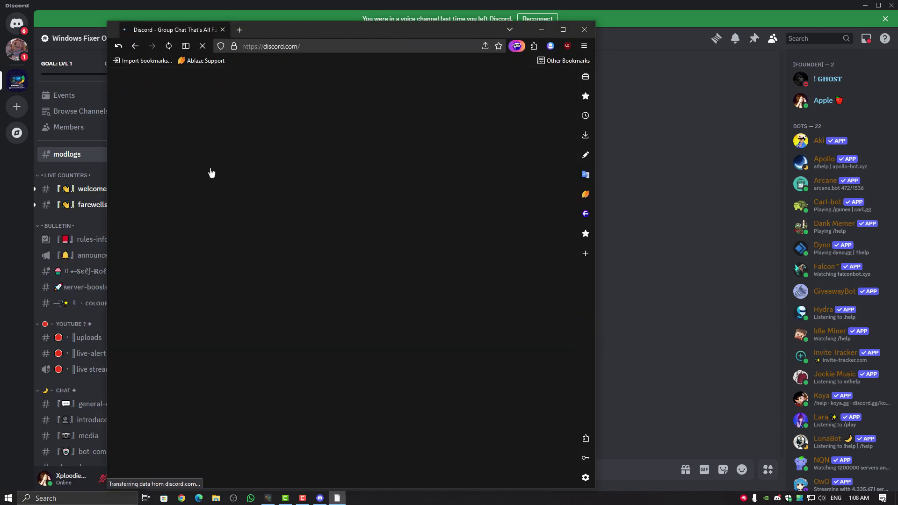
pyautogui.scroll(-2, 345, 209)
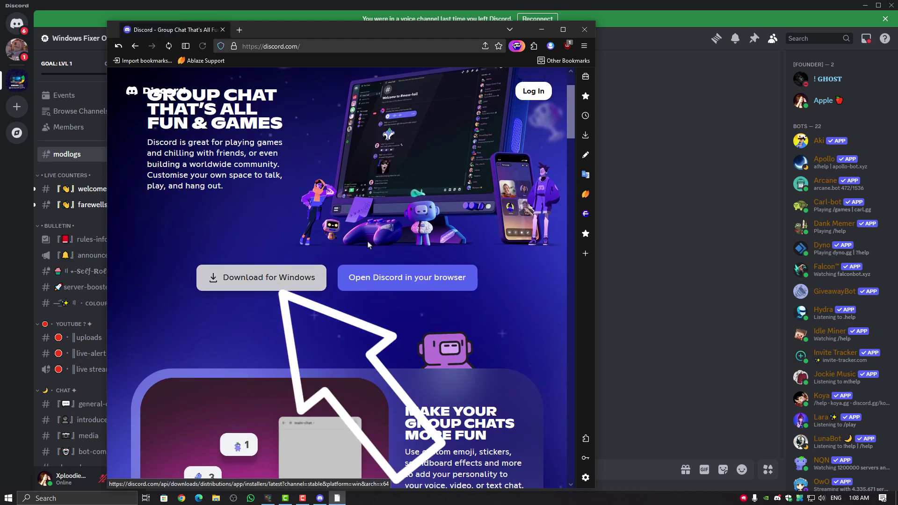
pyautogui.moveTo(524, 29); pyautogui.dragTo(530, 67)
pyautogui.click(584, 70)
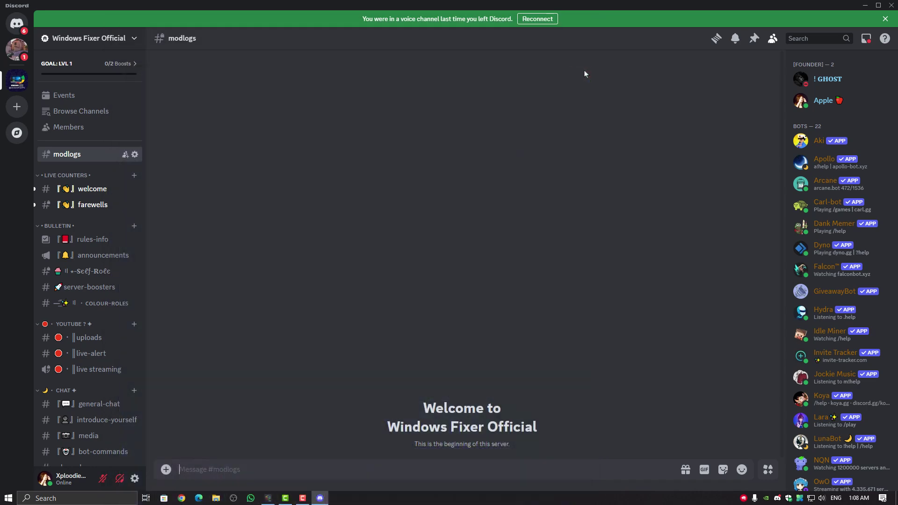